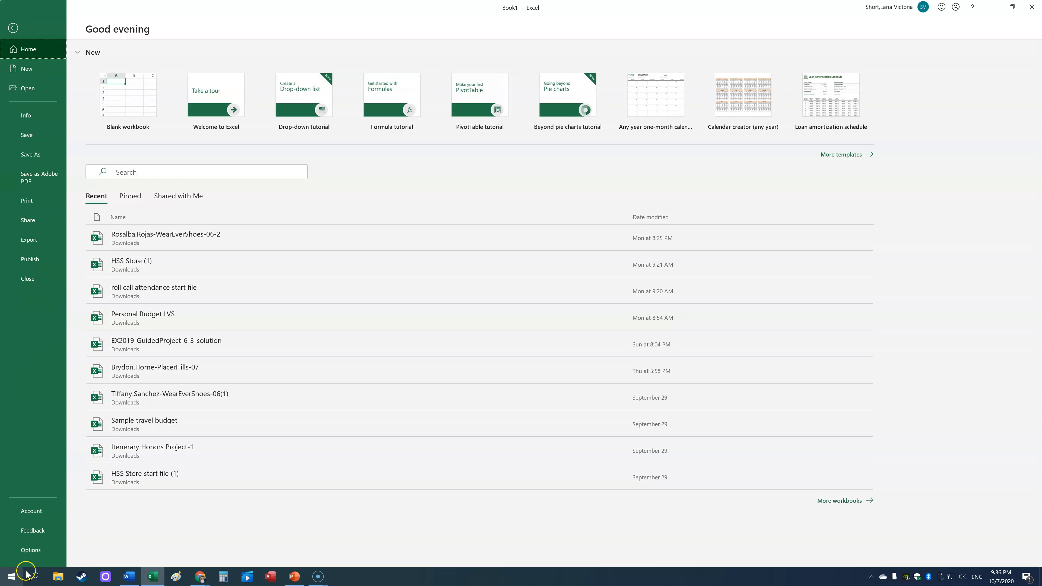
- Review the Customize Ribbon options to check that Developer is enabled among the main tabs
click(29, 550)
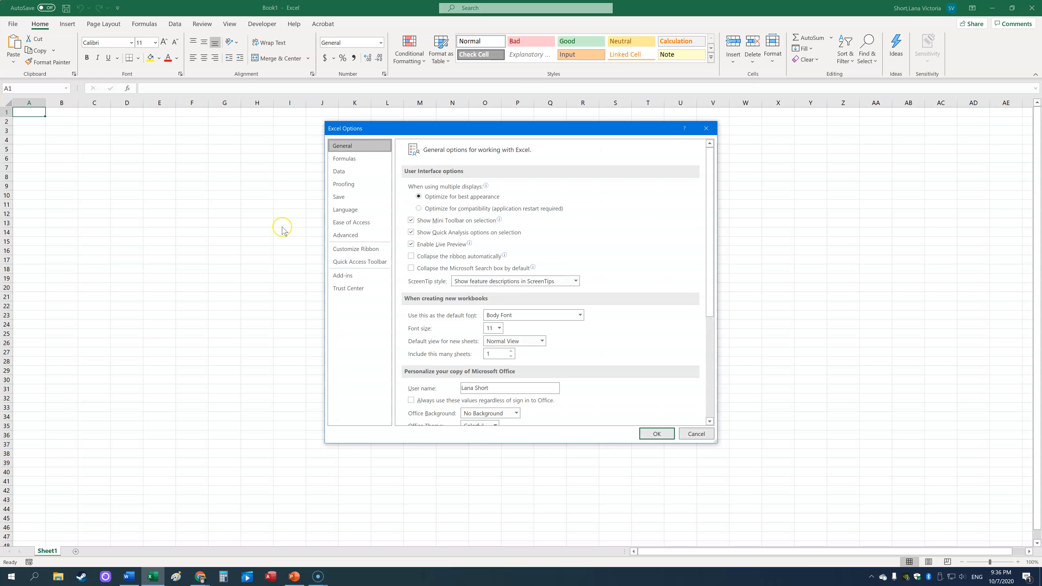
click(353, 249)
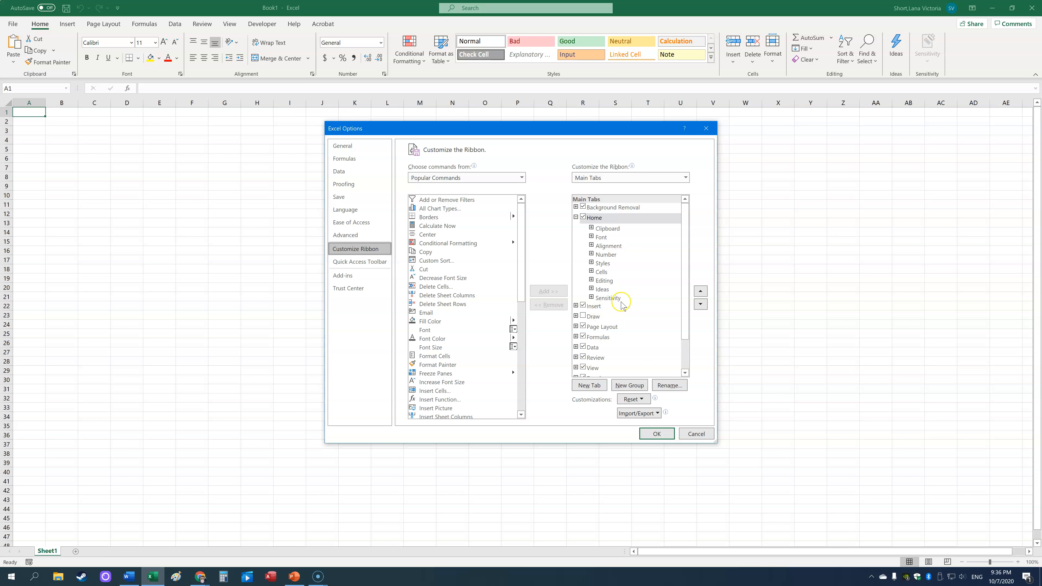
scroll(682, 320, down, 2)
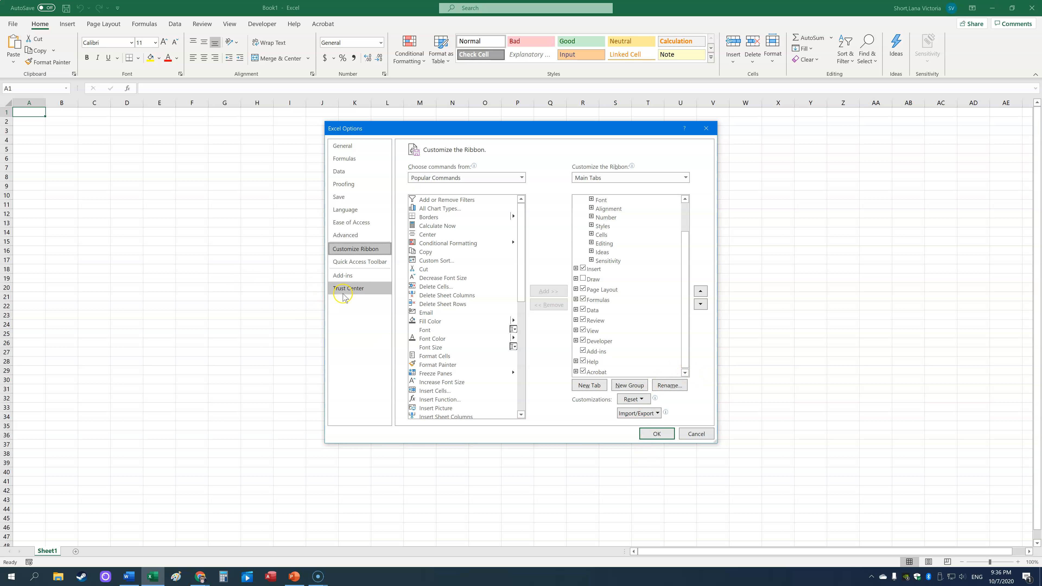
- Check the Trust Center macro settings for enabling all macros and trusting VBA project access, and close the options
click(349, 289)
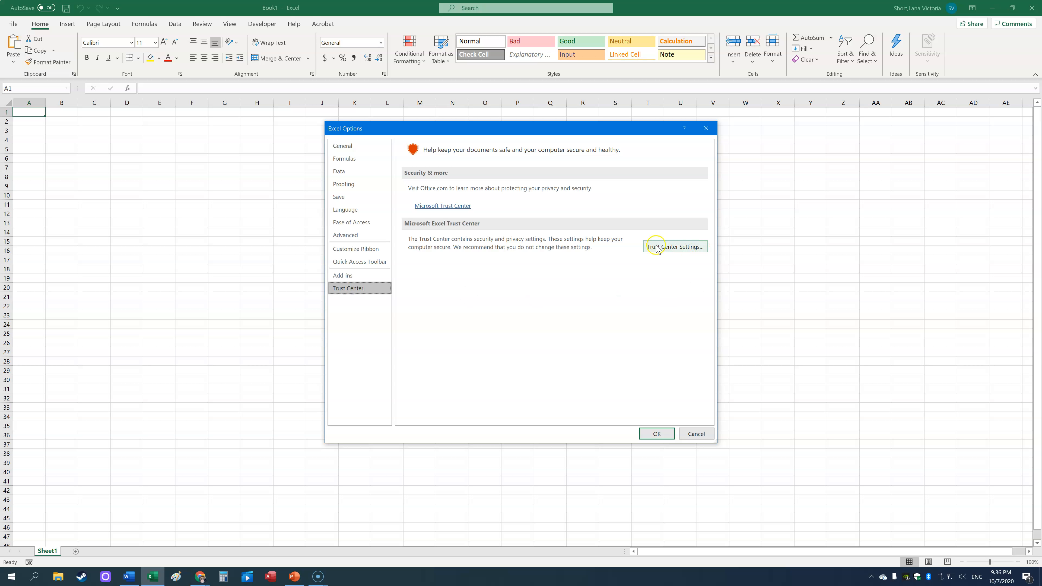
click(666, 248)
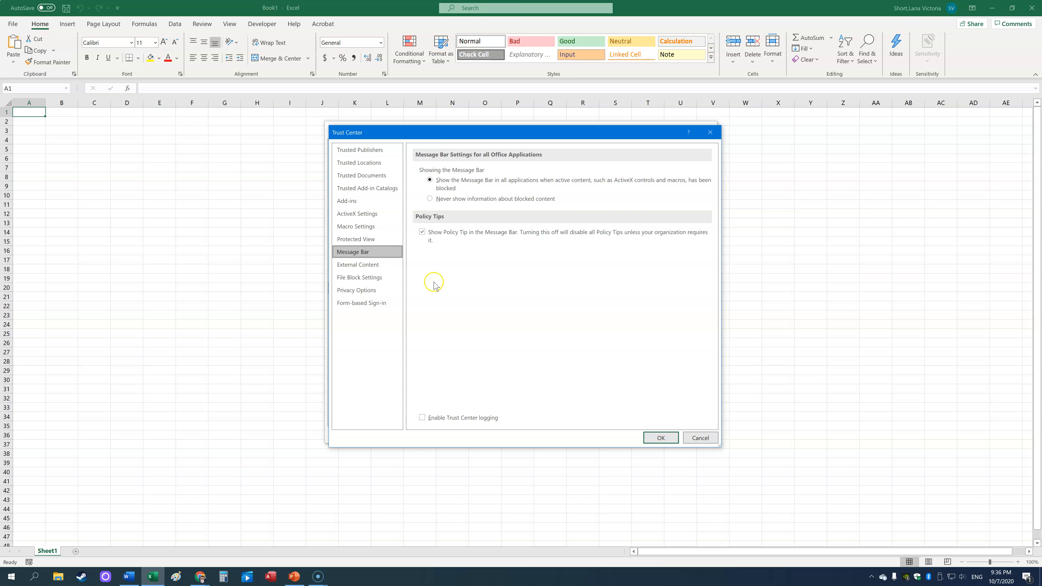
click(360, 226)
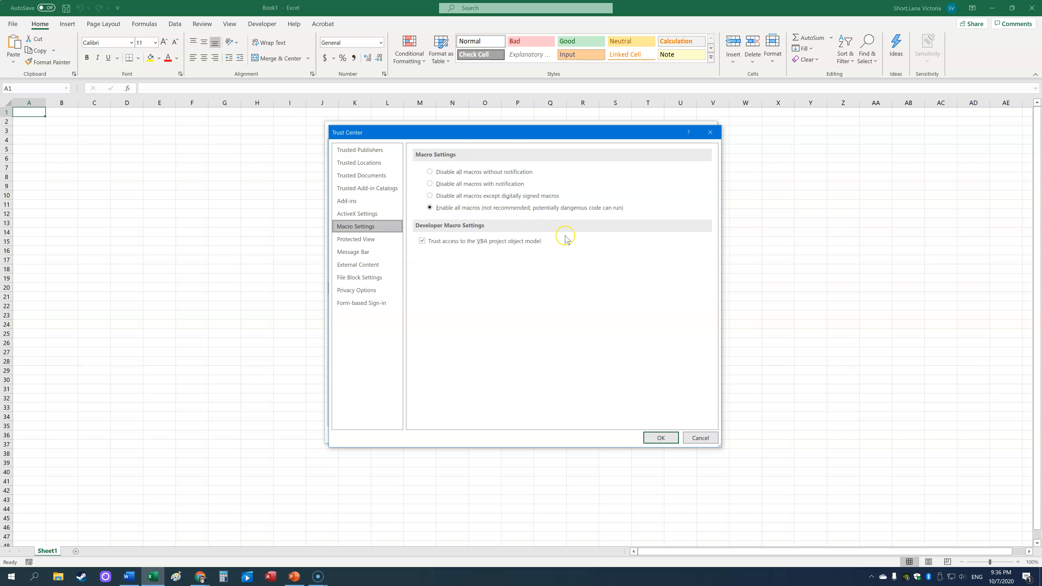
click(662, 438)
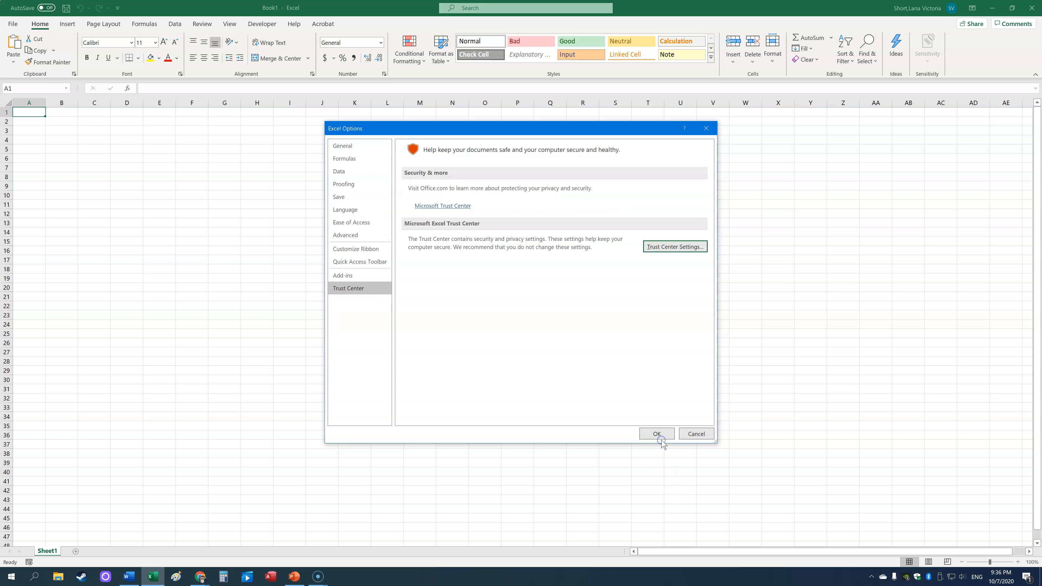
click(657, 434)
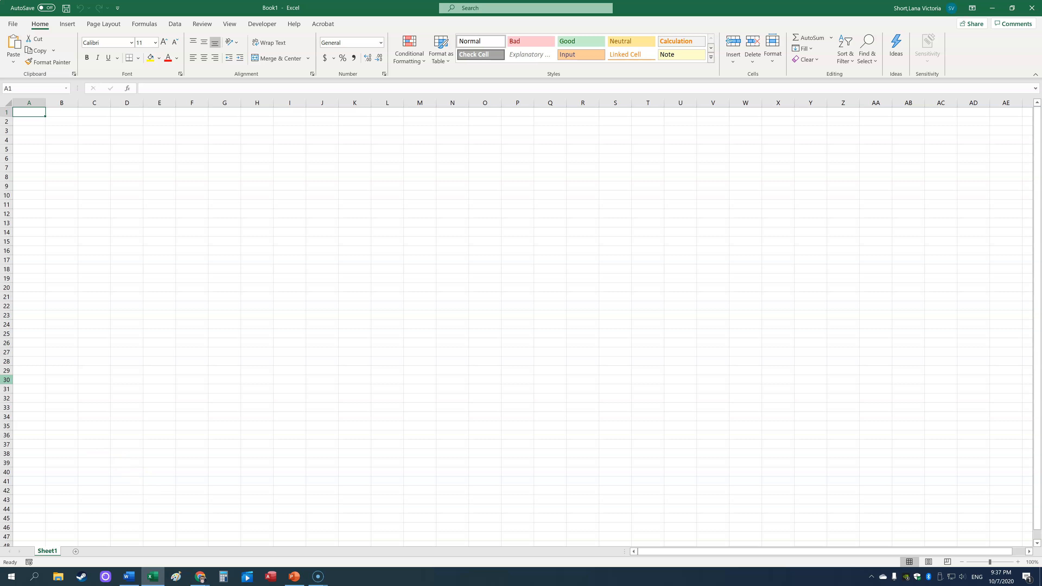
- Start recording a macro named Color, stored in this workbook, with the shortcut letter c
click(263, 26)
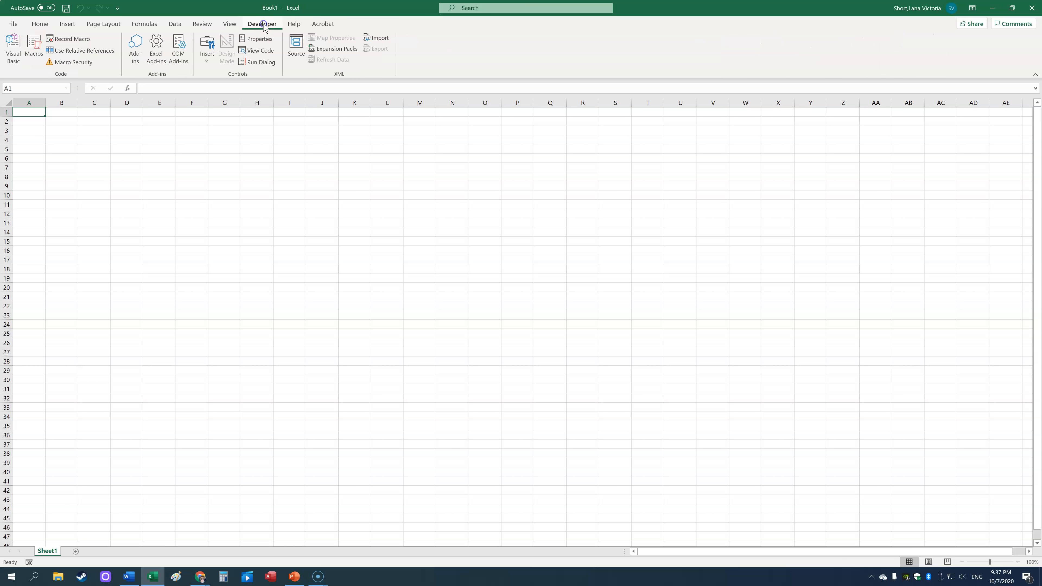
click(74, 40)
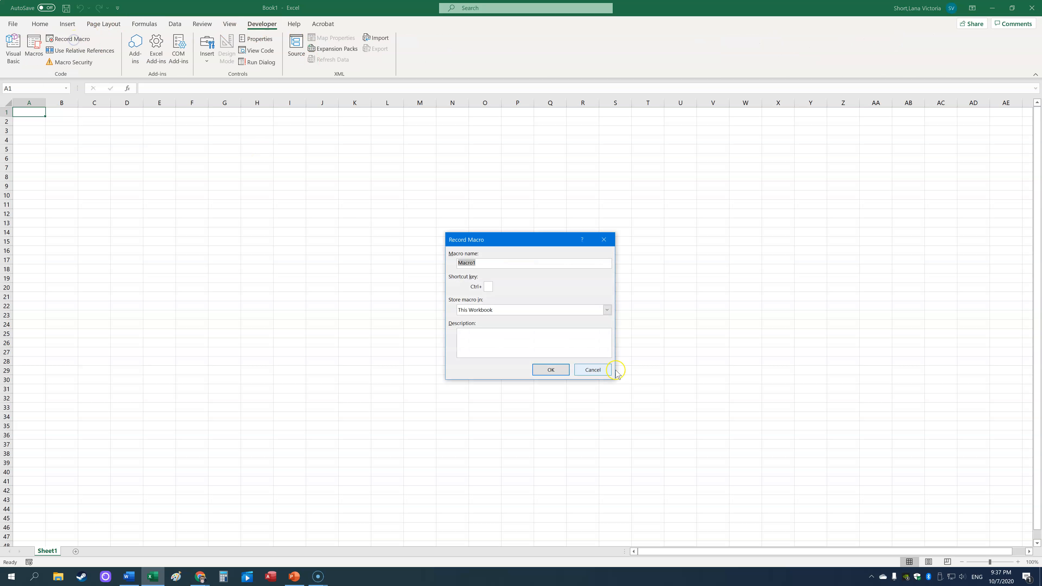
text(Color)
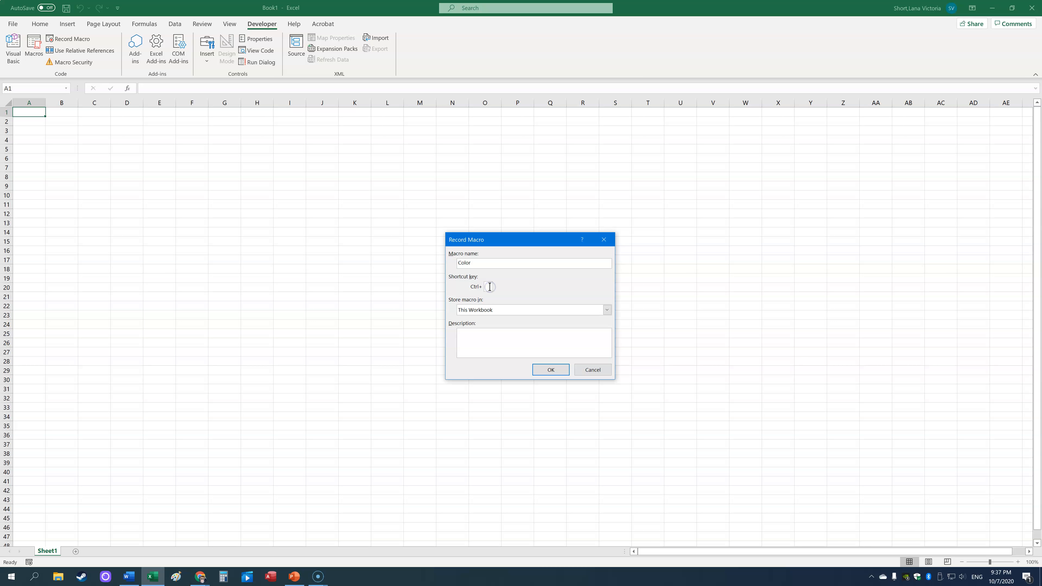
text(c)
click(552, 370)
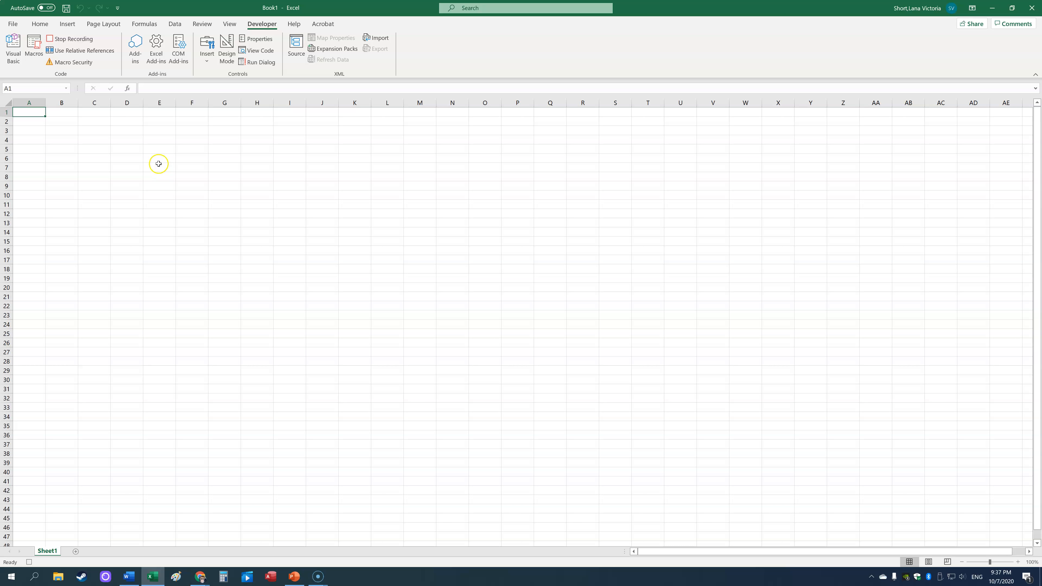
- Fill the entire first worksheet with a light green theme color and stop recording the Color macro
click(41, 25)
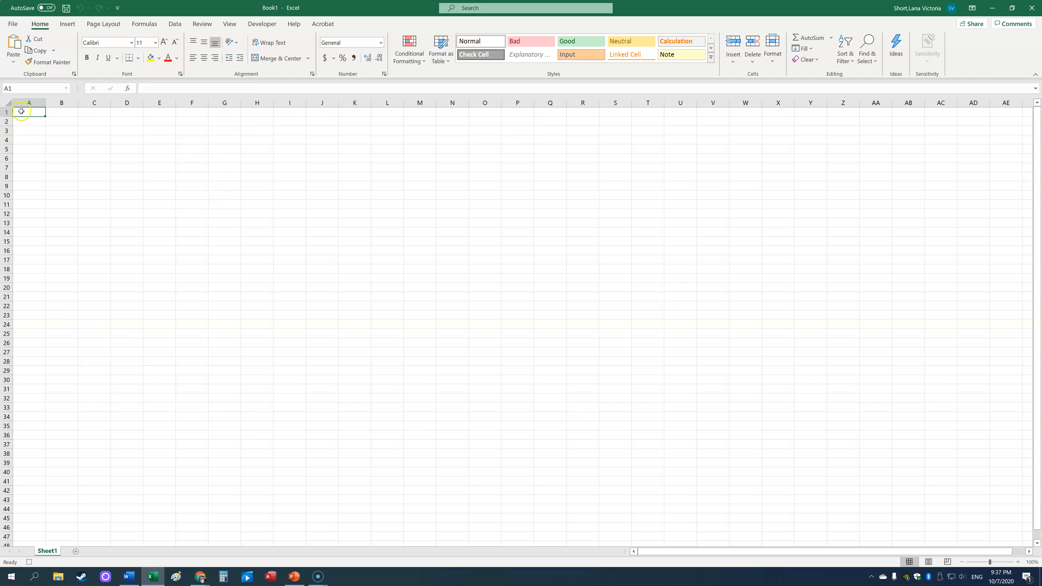
click(7, 103)
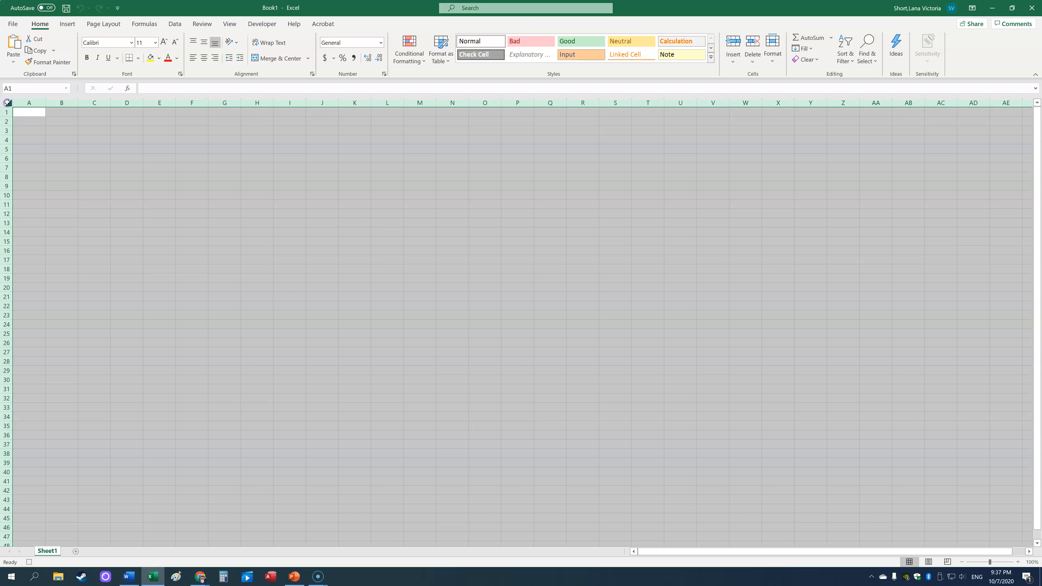
click(158, 59)
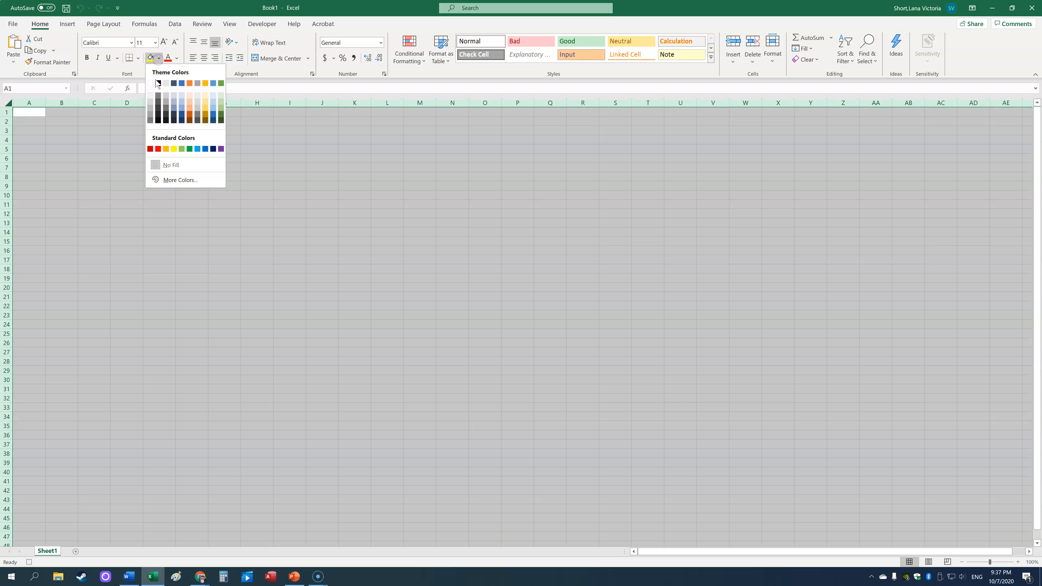
click(221, 101)
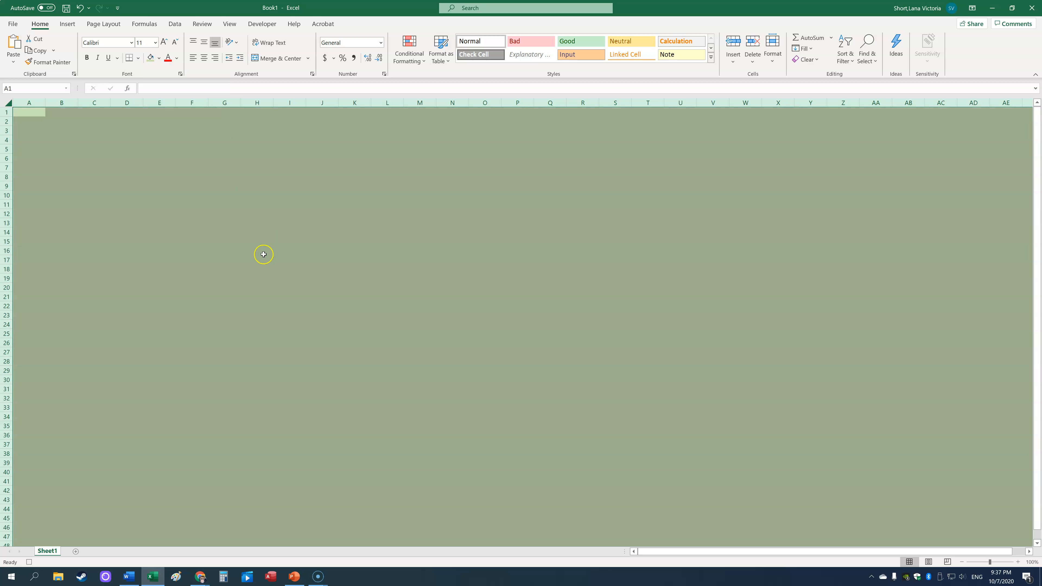
click(266, 23)
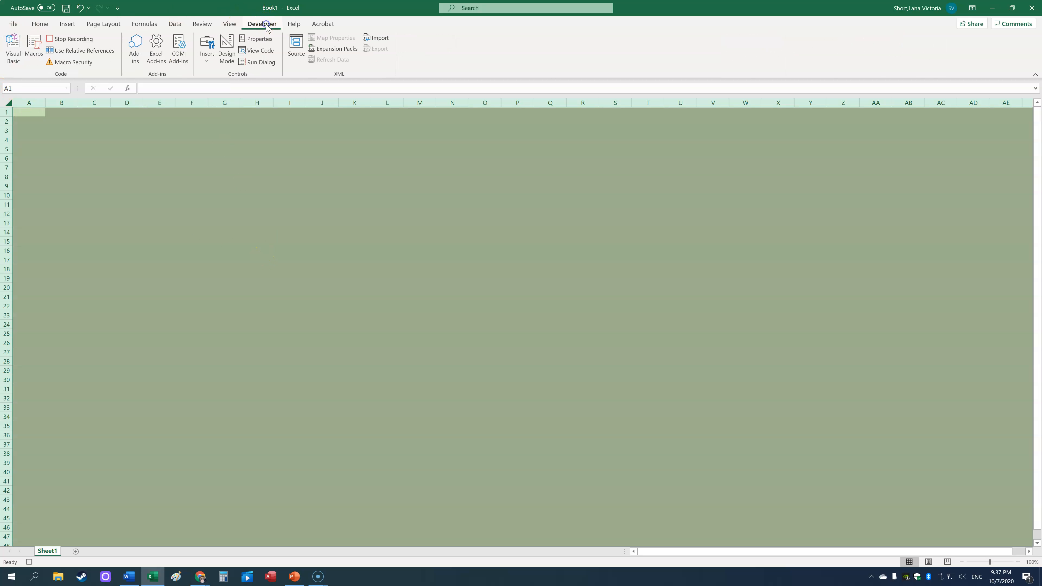
click(69, 40)
- Add a second and a third worksheet and run the Color macro on each of them
click(75, 553)
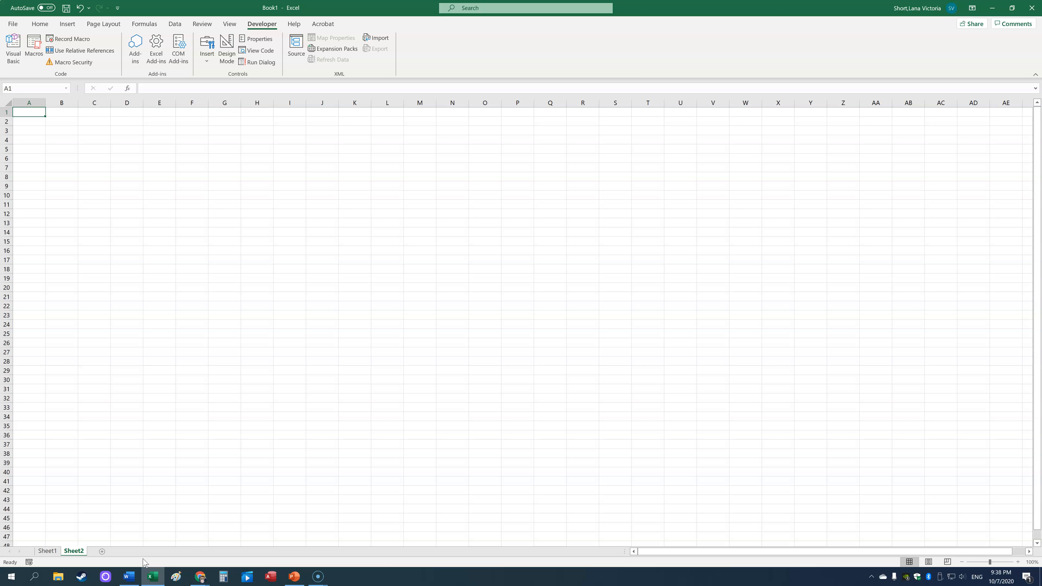
key(ctrl+a)
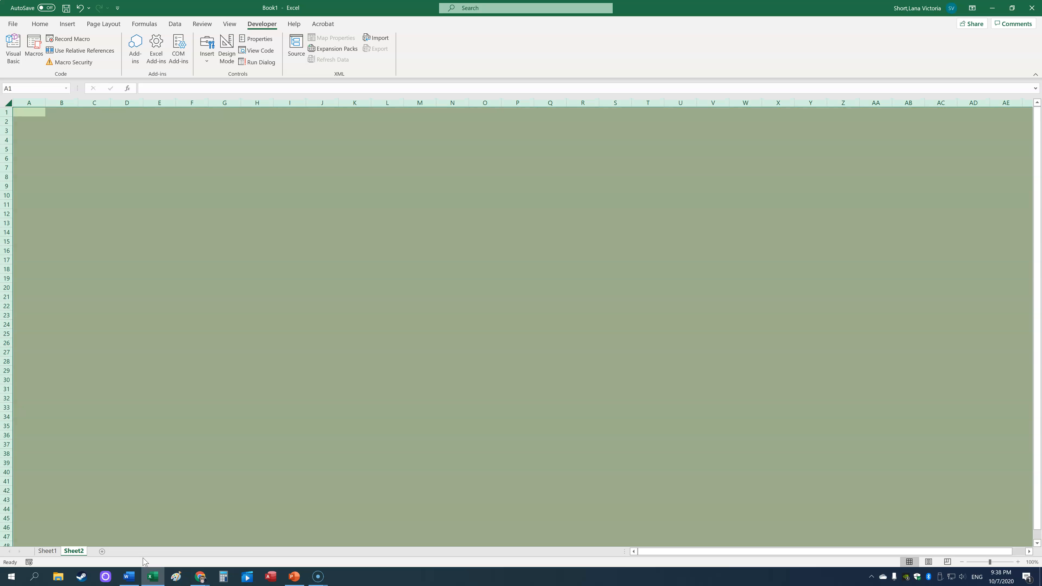
click(102, 552)
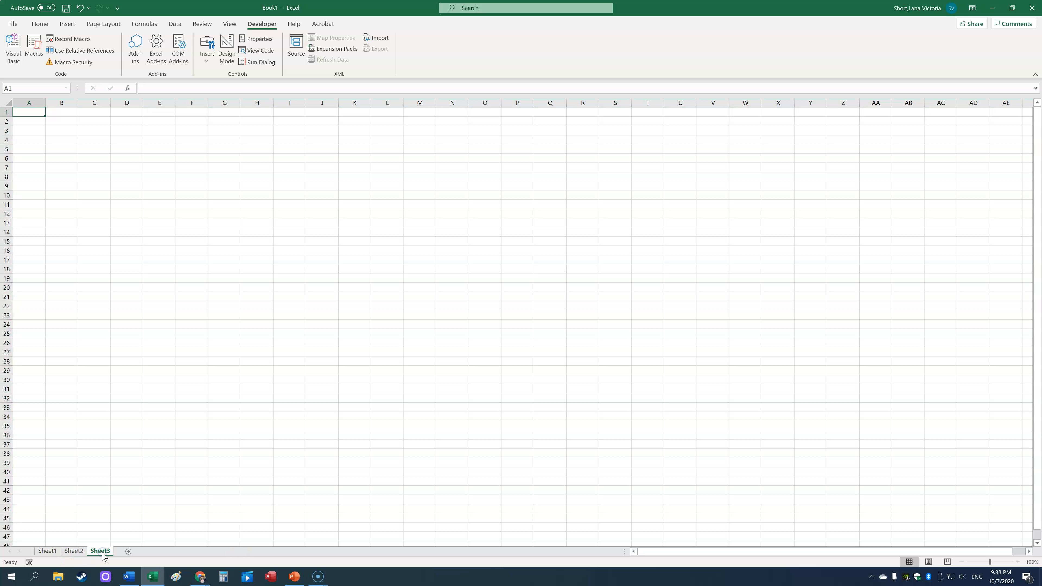
click(34, 47)
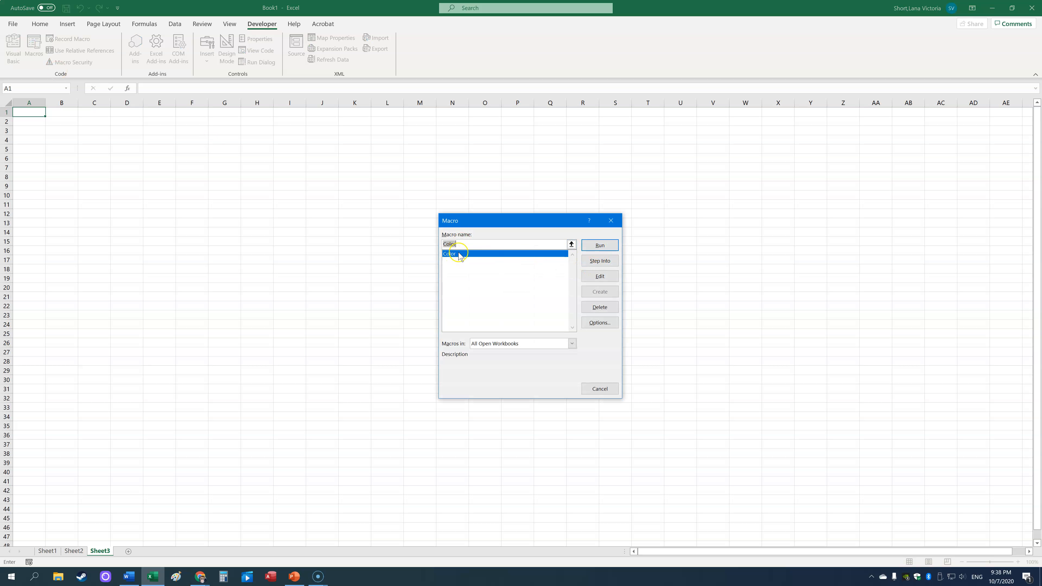
click(603, 245)
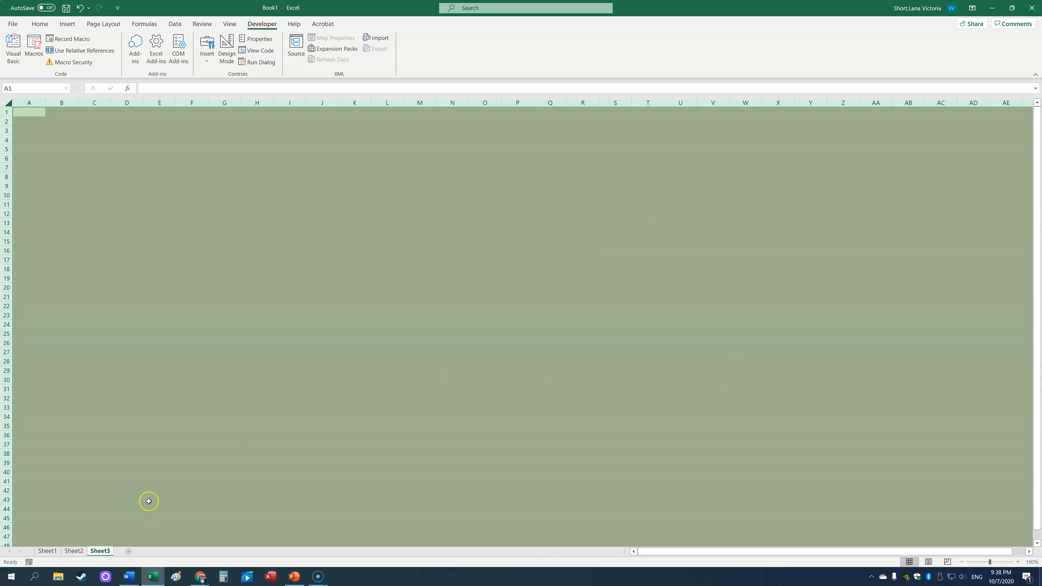
- Add a fourth worksheet and start recording a macro named image, stored in this workbook
click(128, 551)
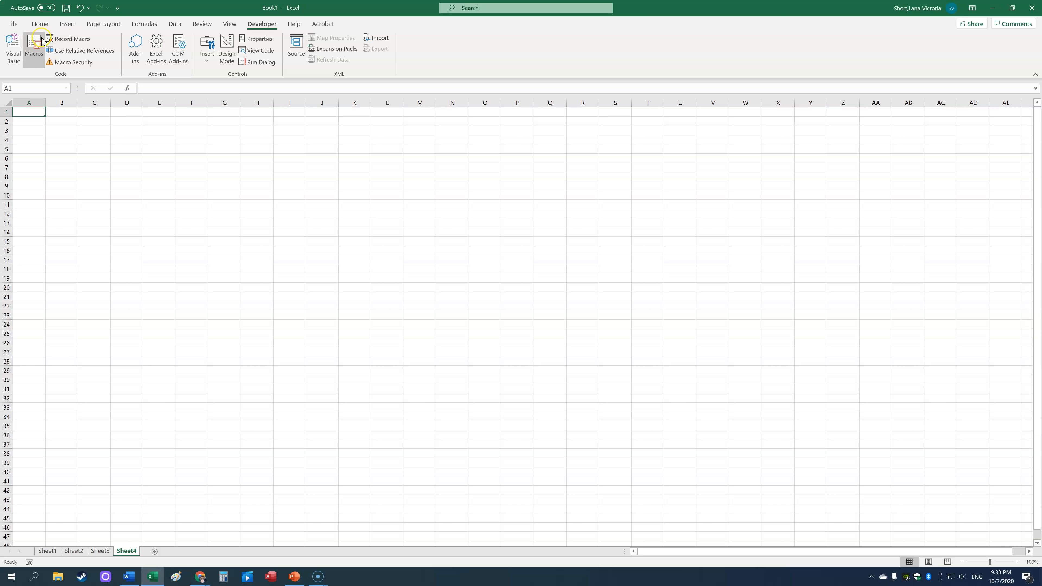
click(65, 39)
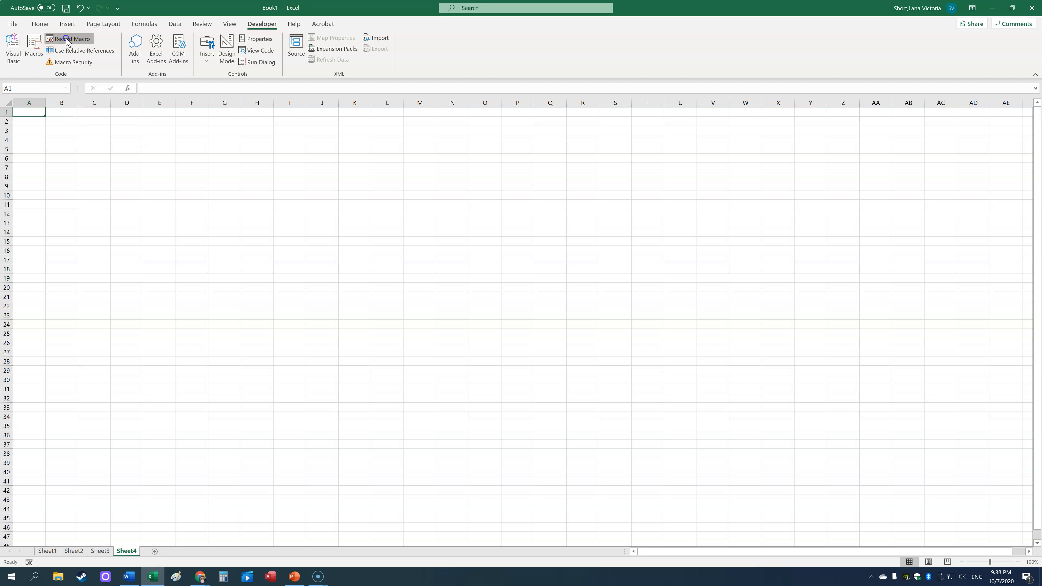
text(i)
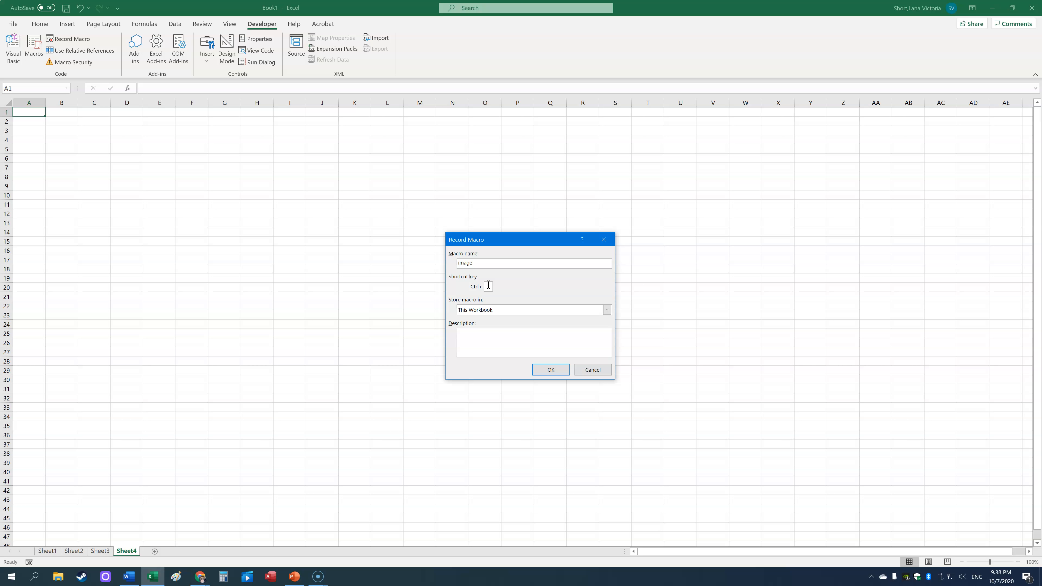
click(551, 370)
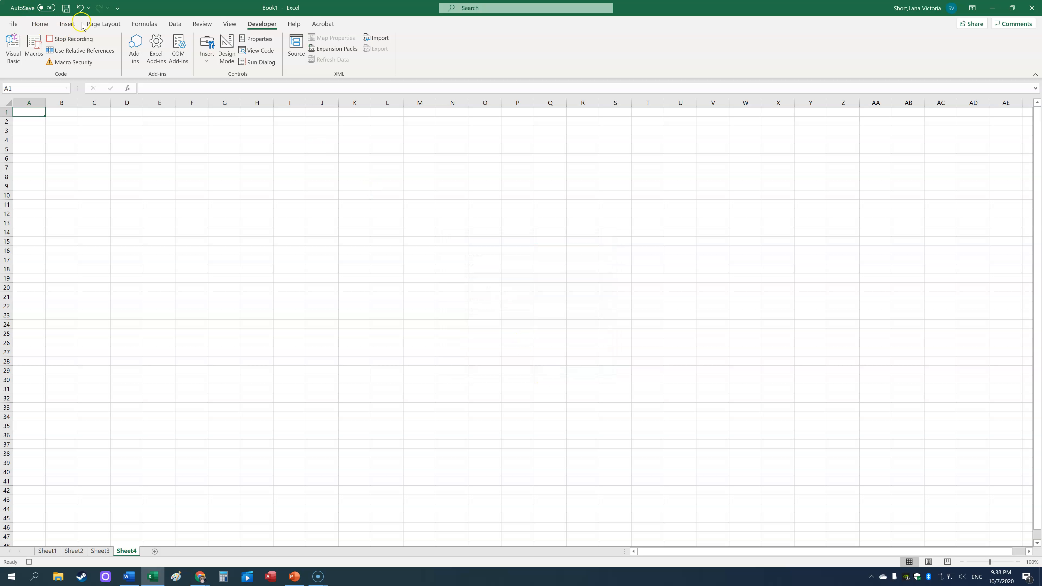
- Insert the solid icon of a person reaching for a star on the fourth worksheet and stop the macro recording
click(69, 25)
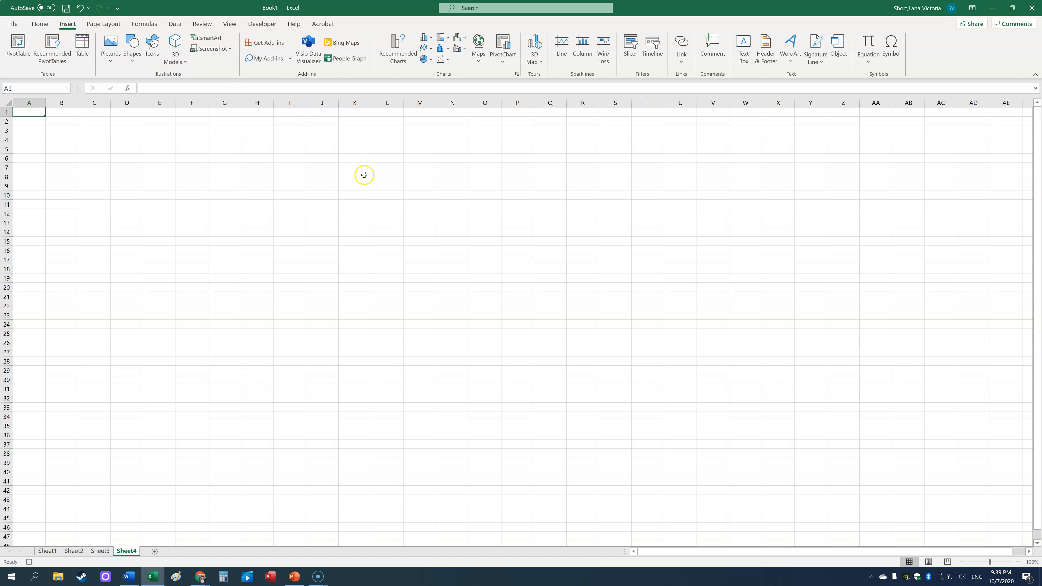
click(152, 53)
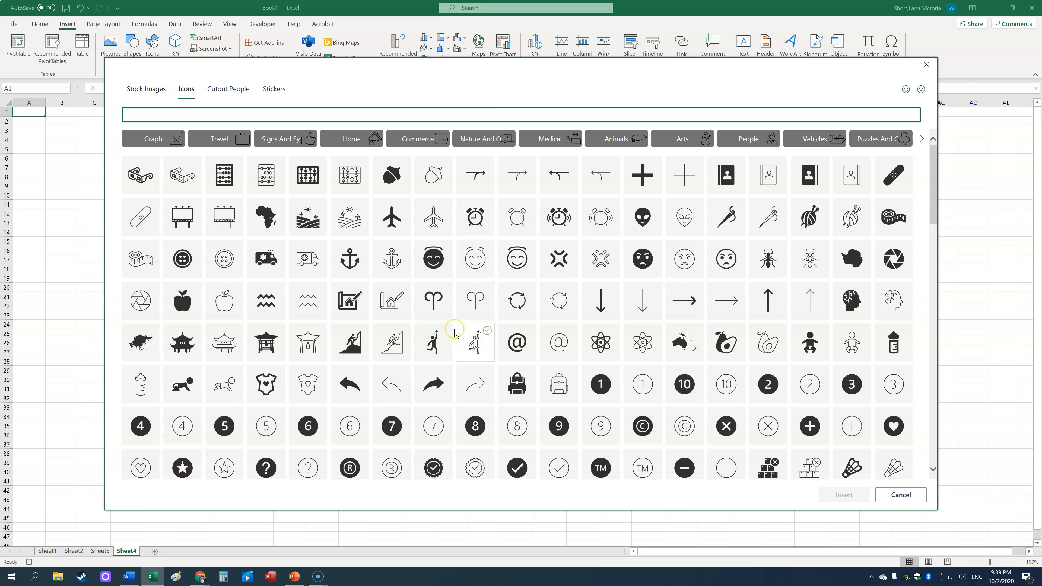
click(431, 339)
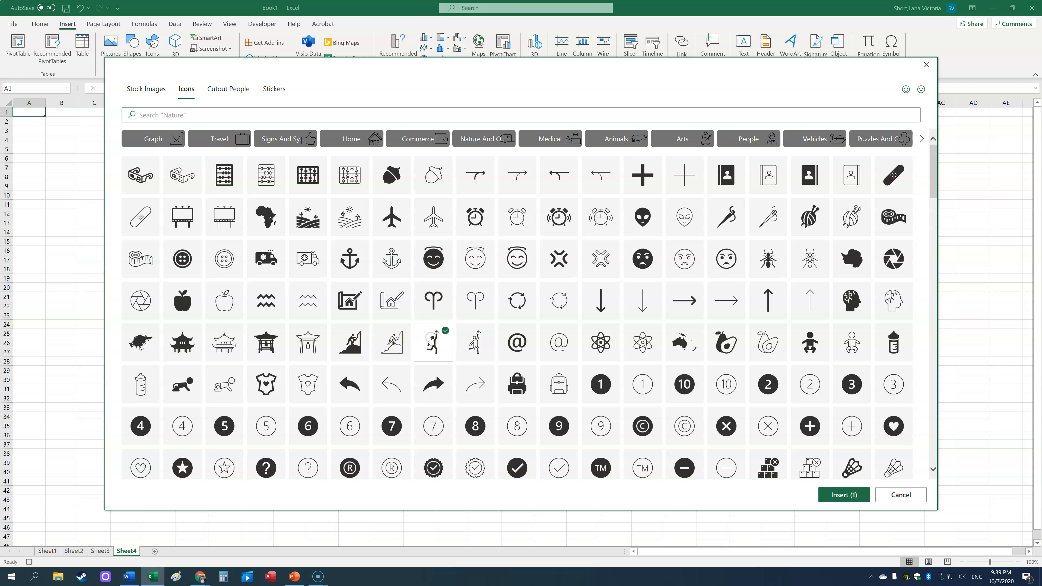
click(839, 495)
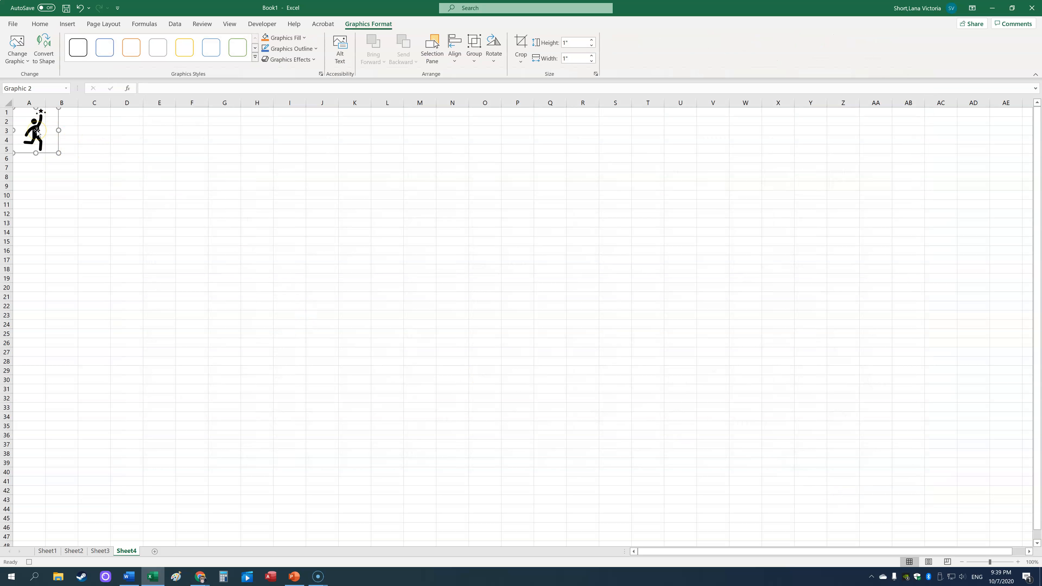
click(257, 25)
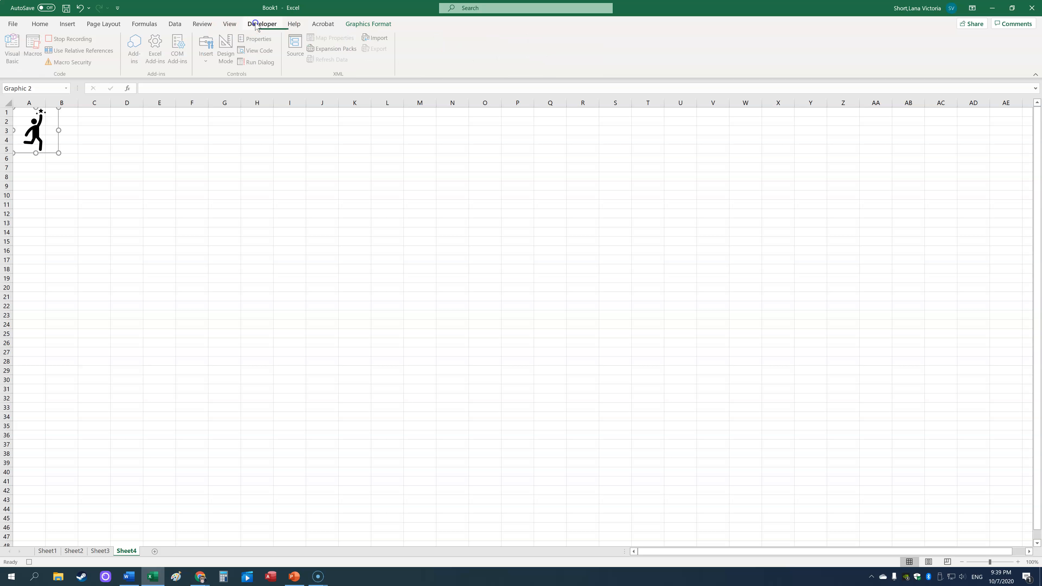
click(70, 38)
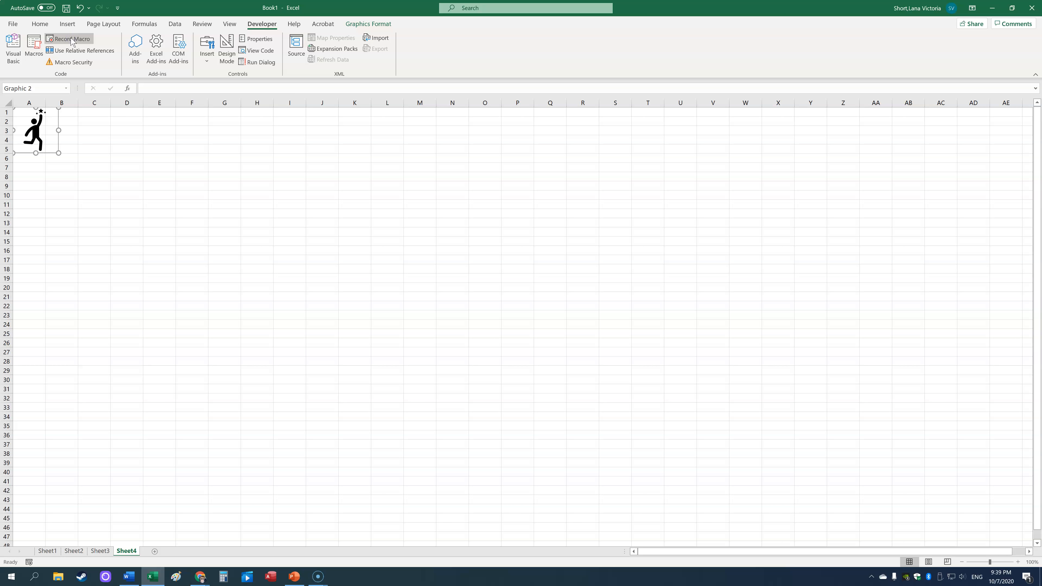
- Run the image macro at cell F8 to place another reaching-person icon, and deselect it
click(192, 177)
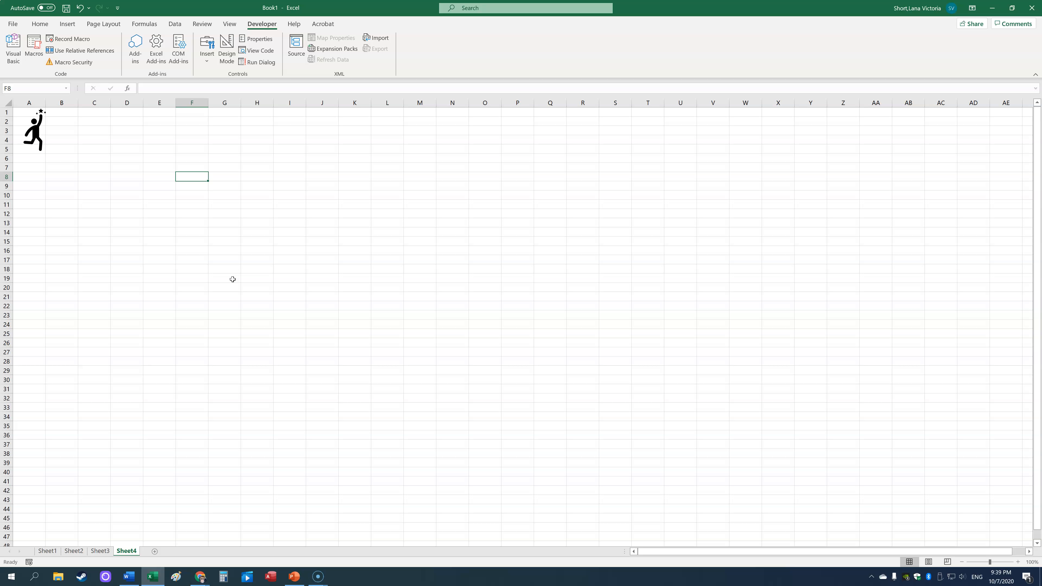
key(ctrl+v)
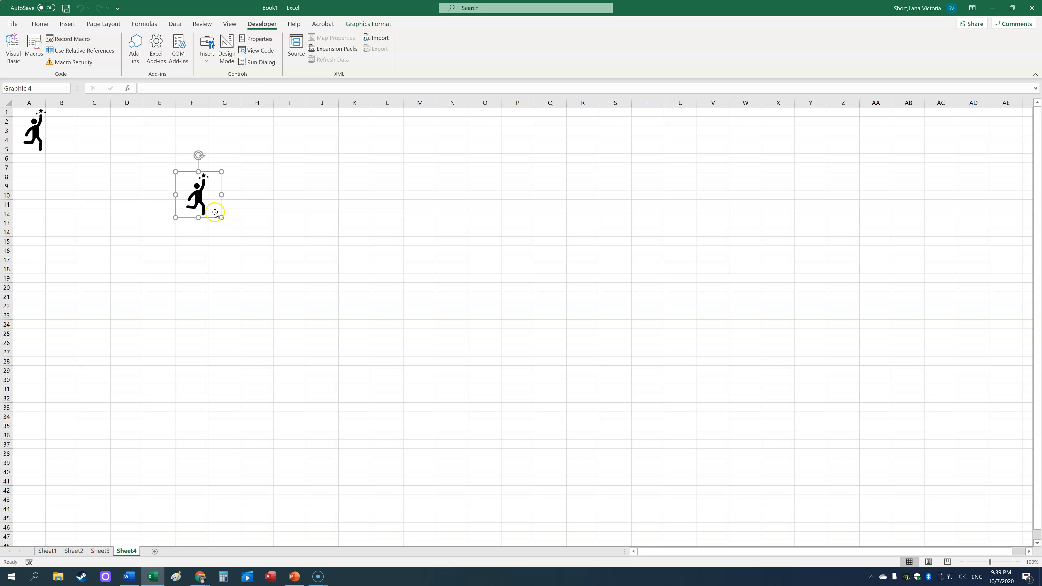
click(119, 159)
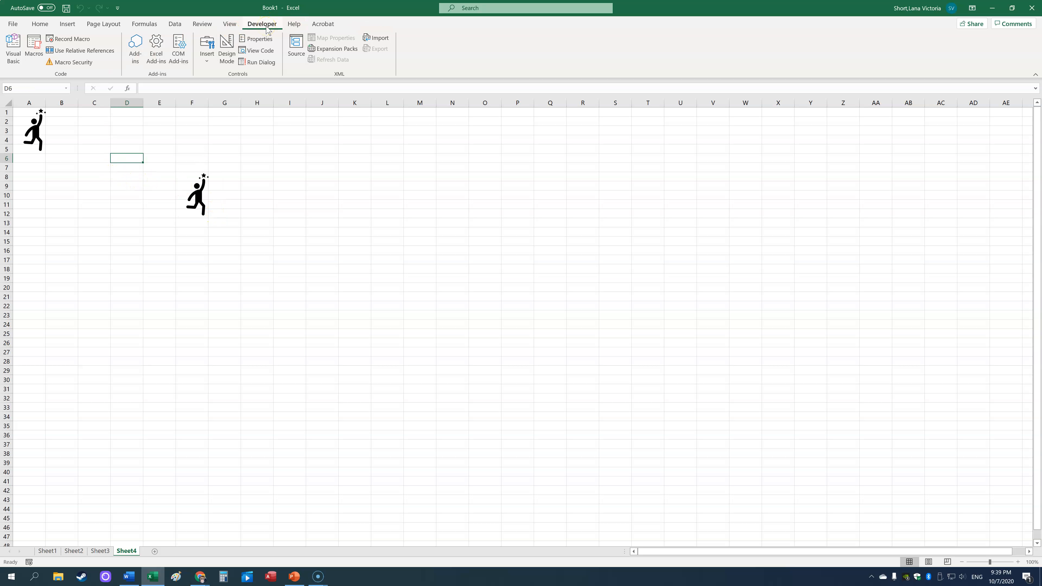
- Run the image macro at cell D6 to place a third reaching-person icon on the fourth worksheet
click(34, 47)
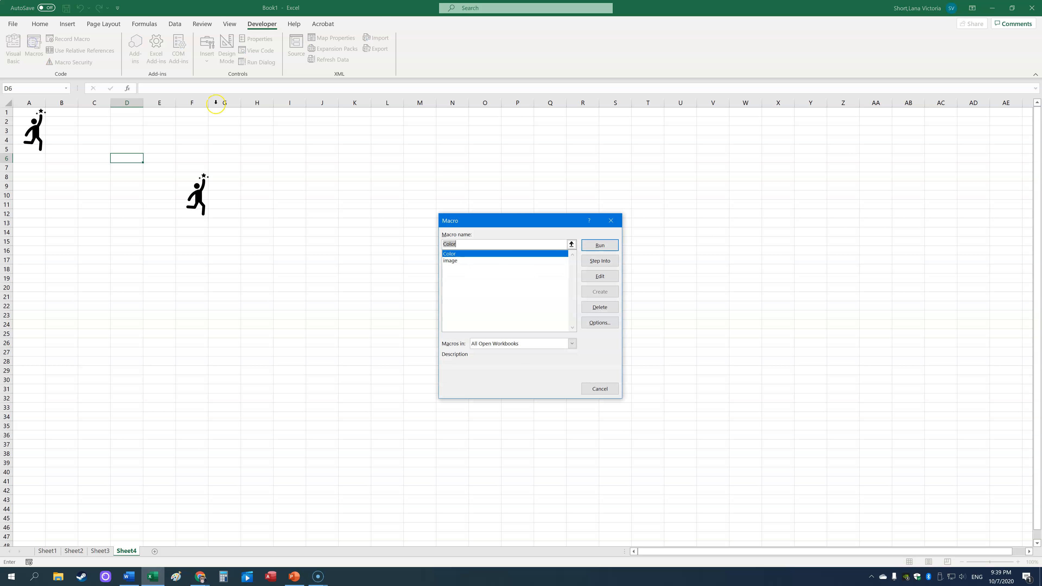
click(451, 262)
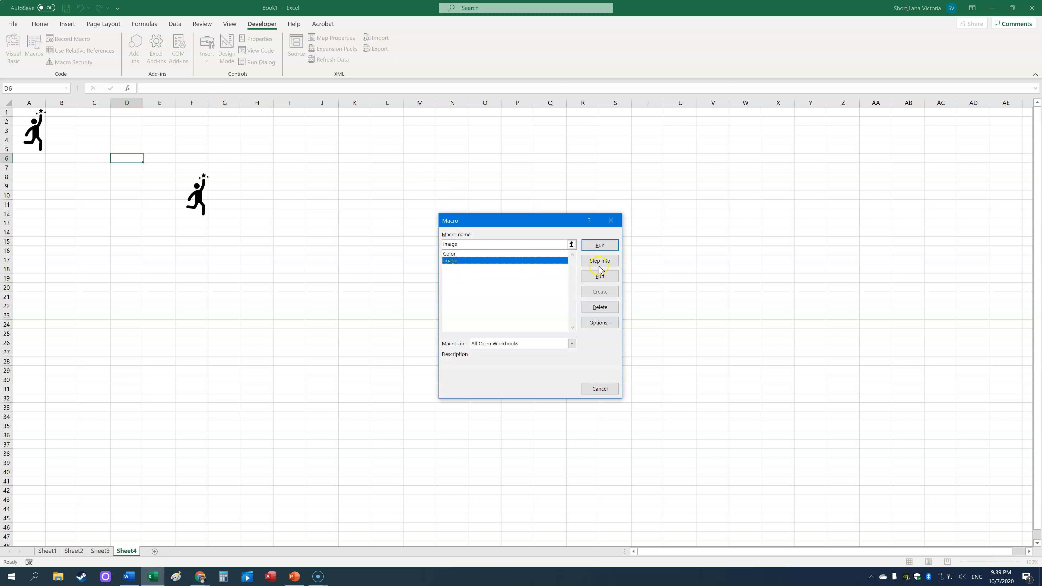
click(600, 245)
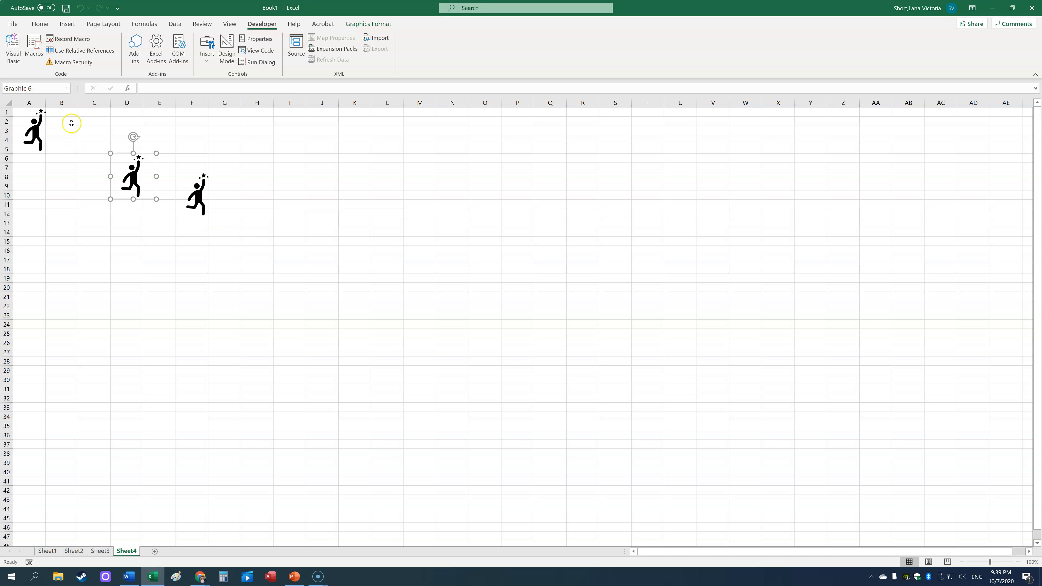
- Open the image macro's code for editing in the Visual Basic editor, review it, and close the editor
click(33, 50)
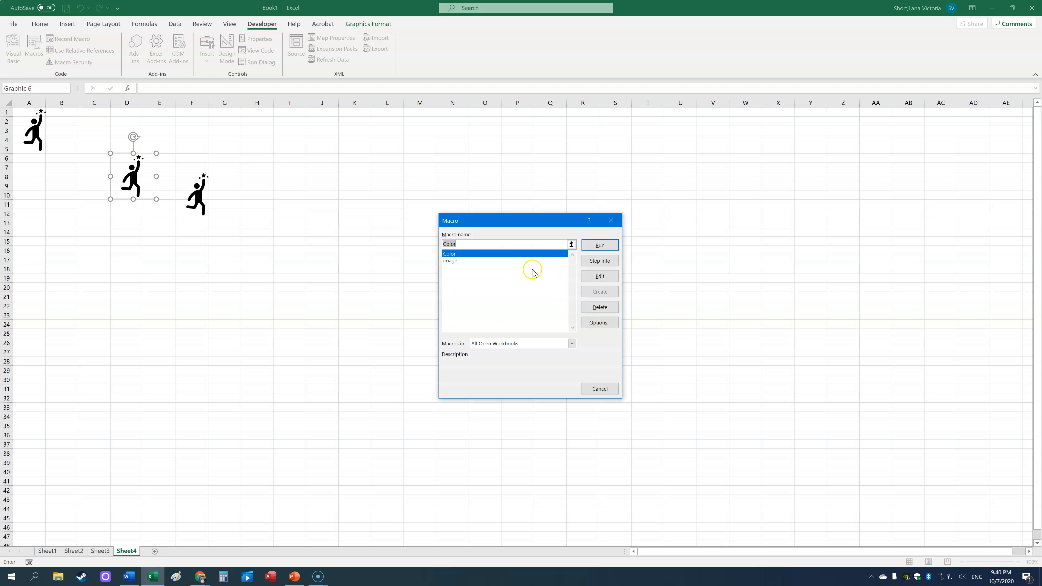
click(470, 261)
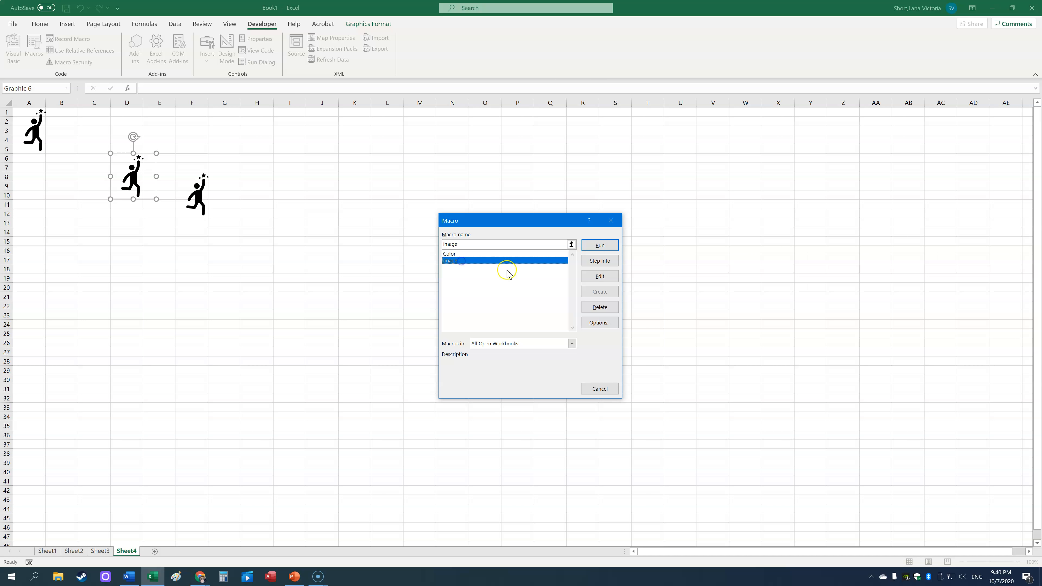
click(603, 276)
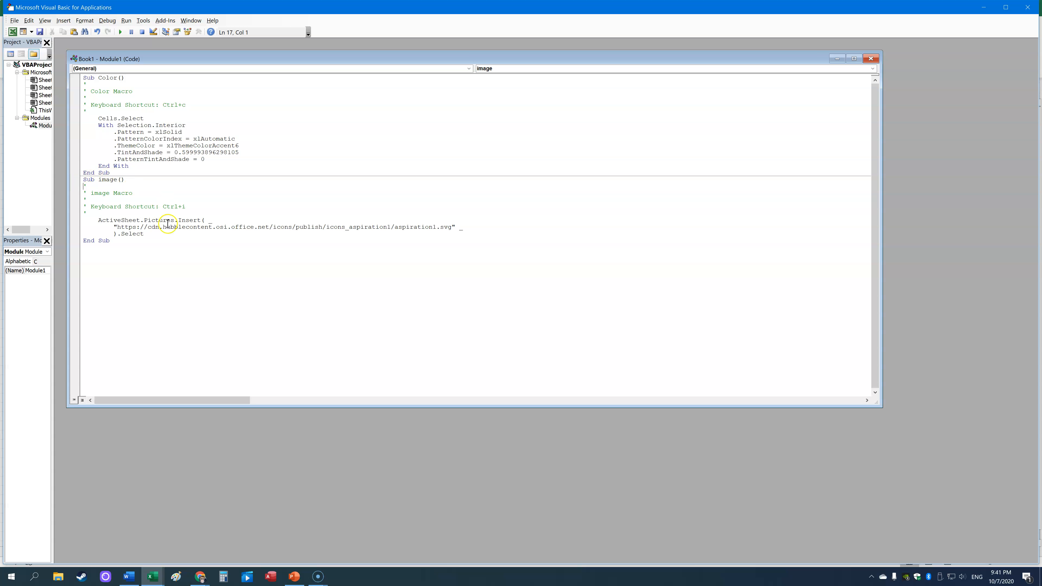
click(1029, 8)
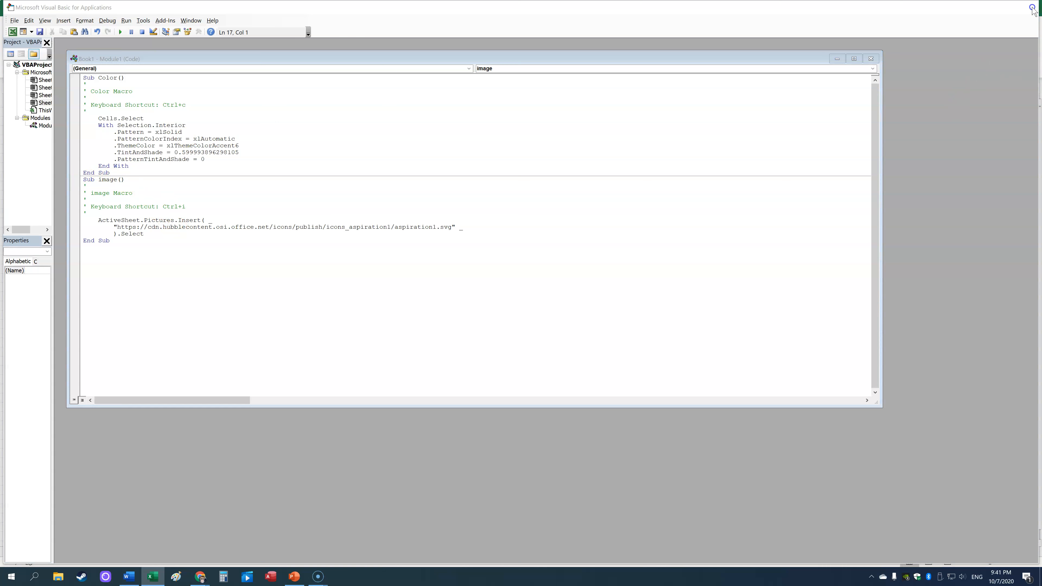